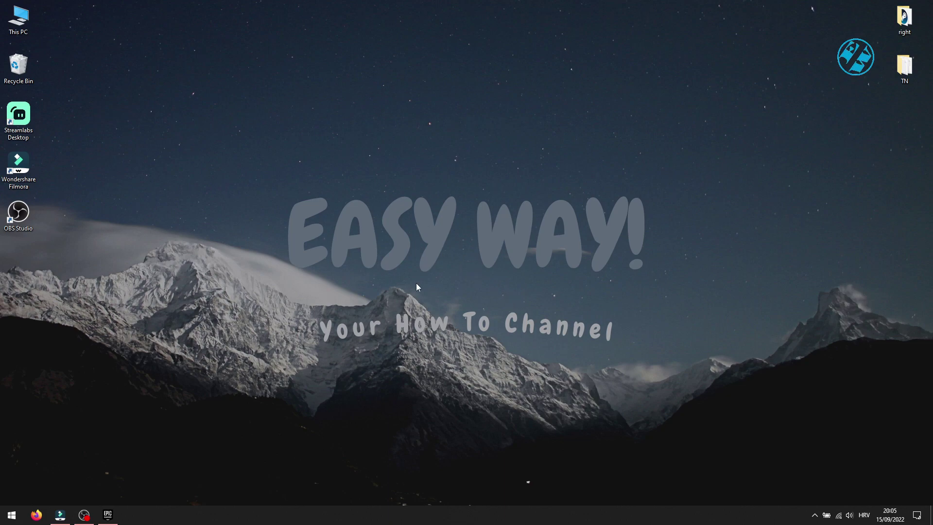
left_click_drag(244, 148, 696, 354)
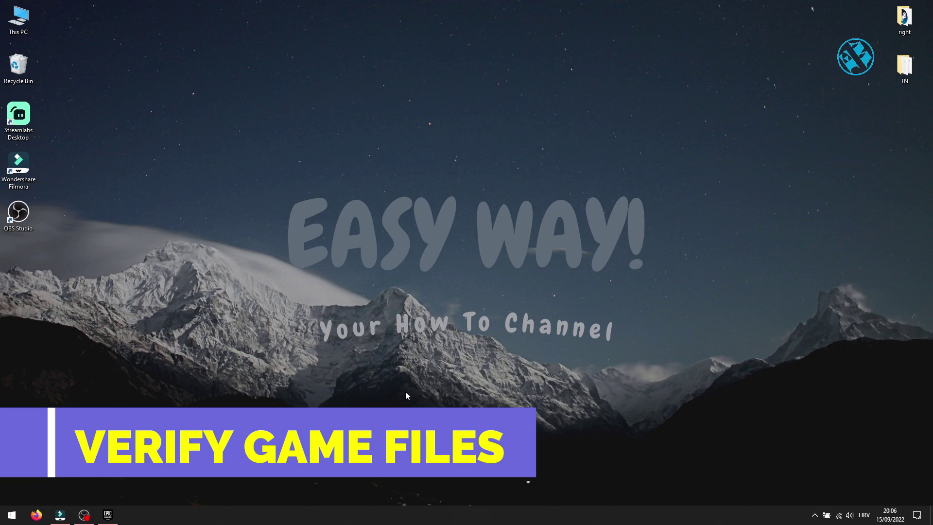
Step: Switch to the Epic Games Launcher and verify the game files of Fall Guys
left_click(108, 515)
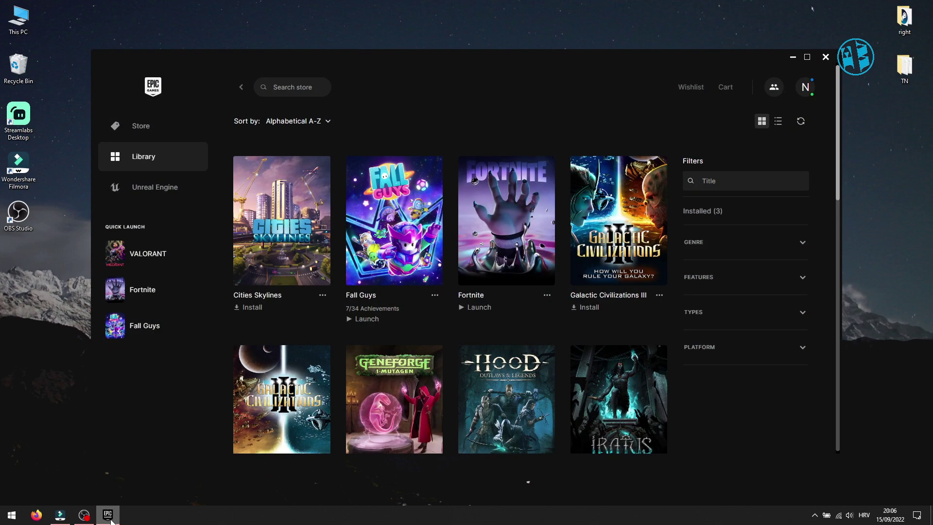
left_click(435, 296)
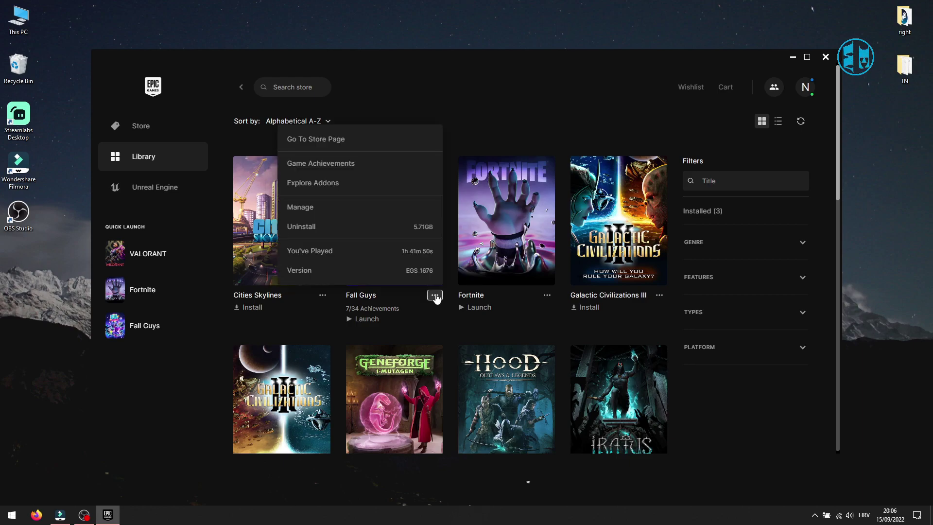
left_click(316, 208)
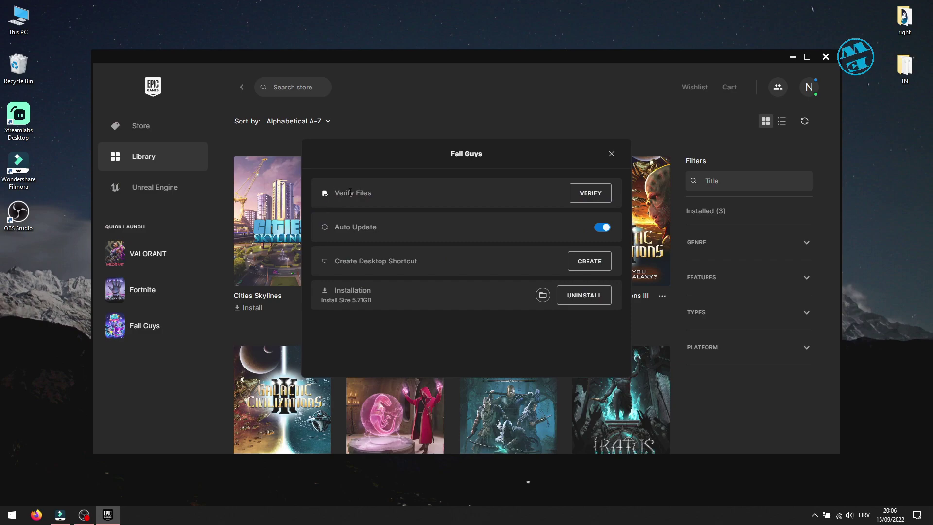
left_click(591, 193)
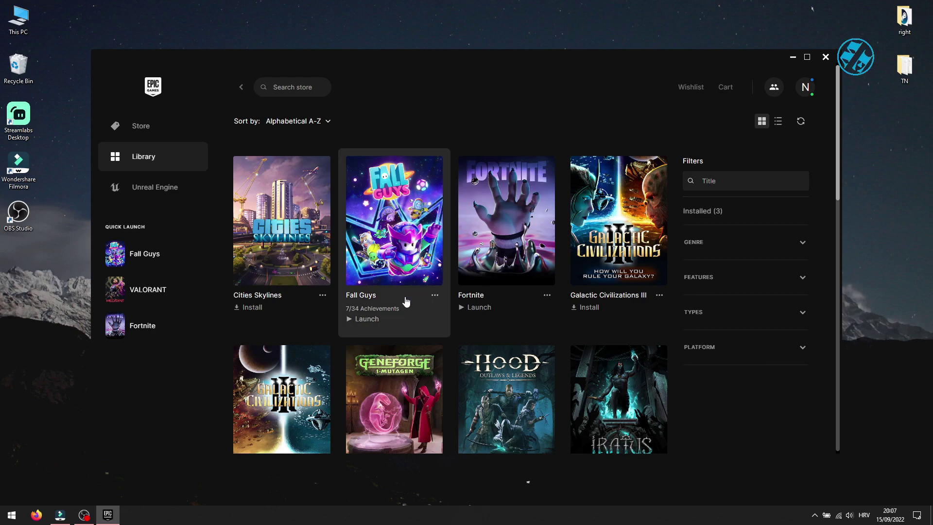
Step: Open the Fall Guys installation folder from the game's management options in the library
left_click(434, 295)
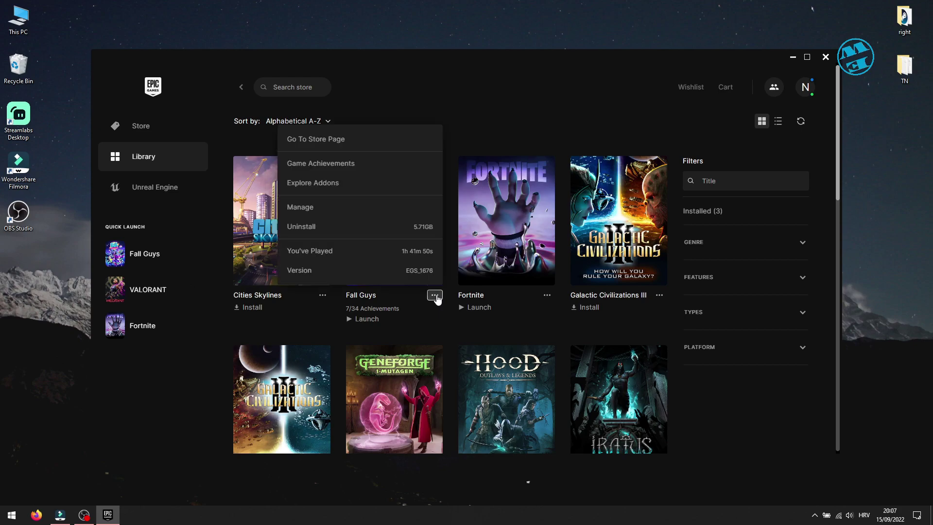
left_click(294, 205)
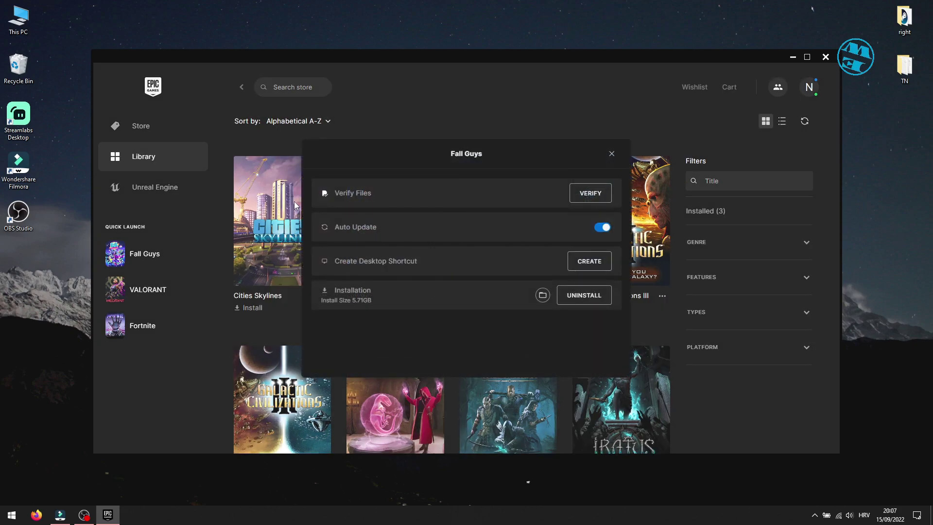
left_click(542, 295)
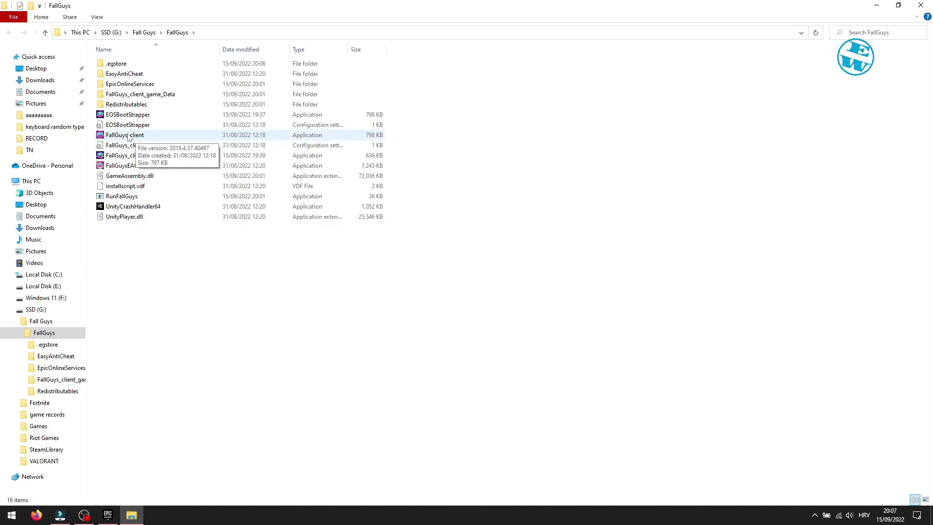
Step: Disable running the FallGuys_client application as an administrator in its compatibility properties and apply the change
right_click(129, 137)
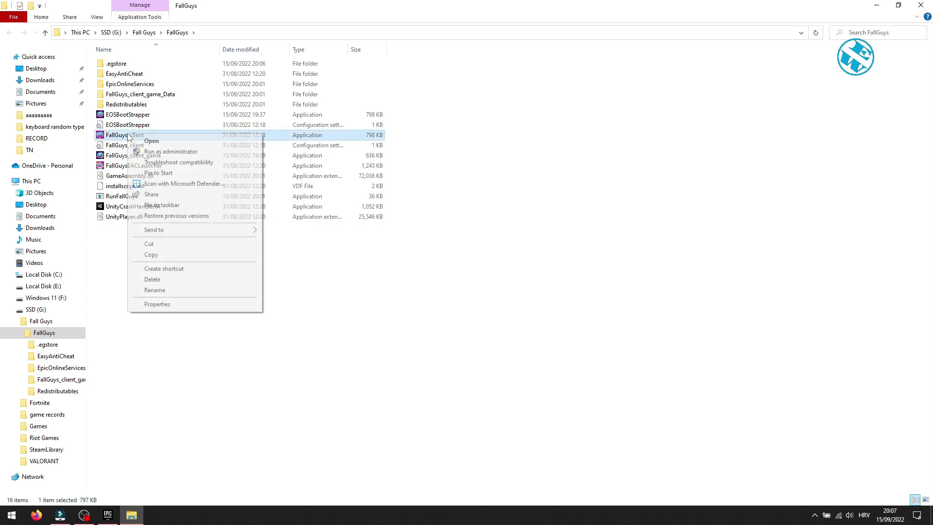
left_click(156, 305)
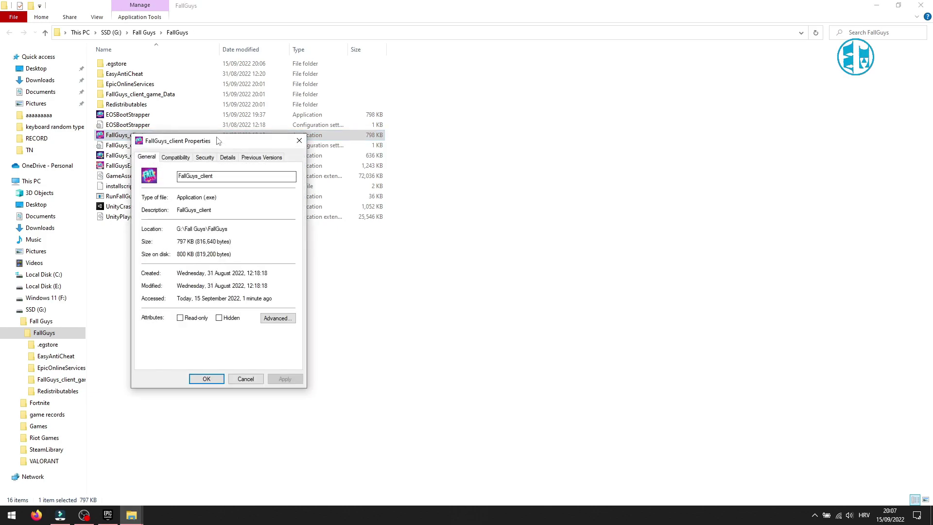
left_click(176, 159)
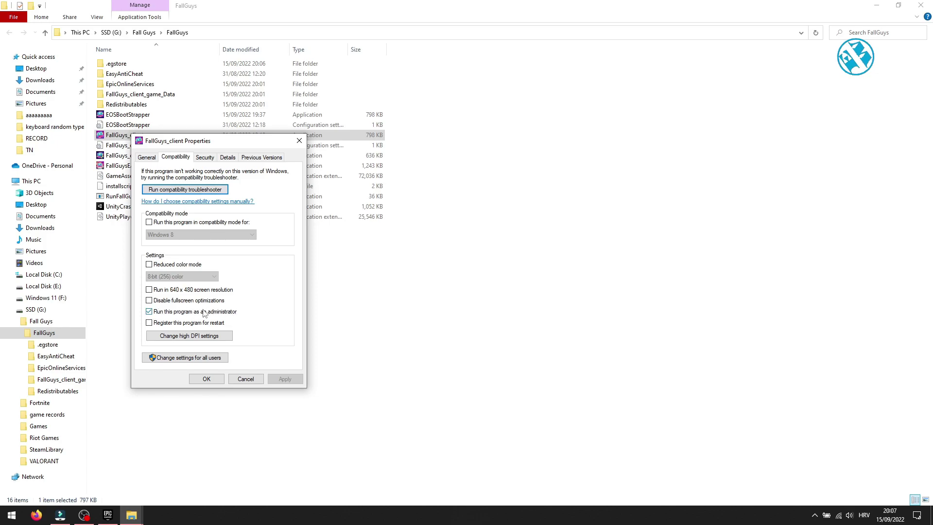
left_click(149, 311)
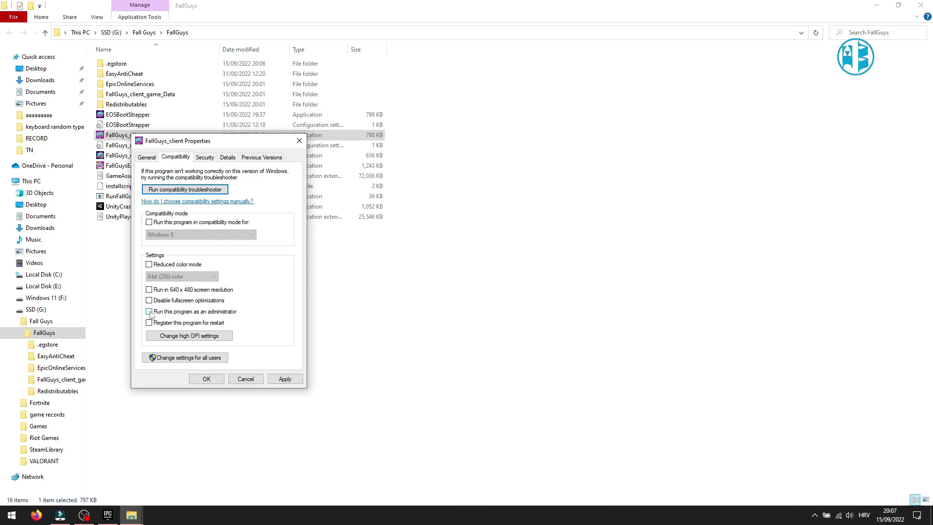
left_click(282, 379)
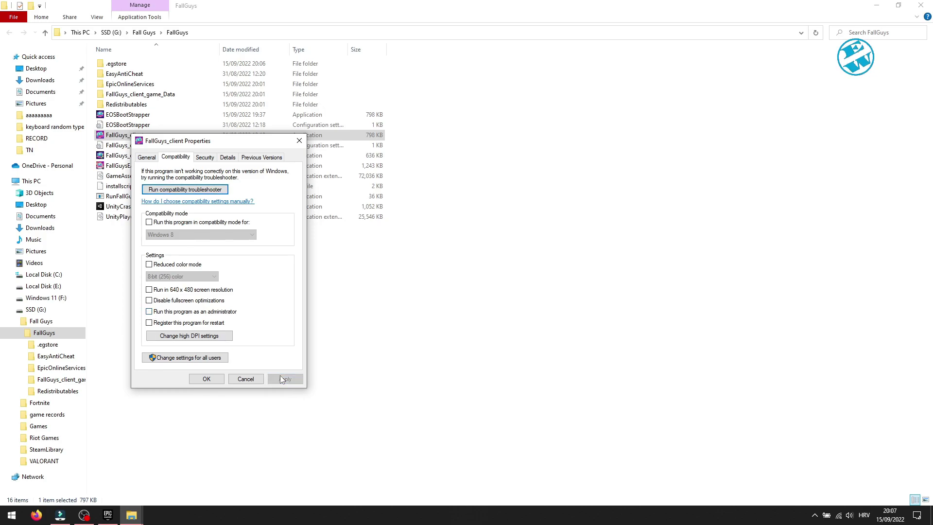
left_click(207, 379)
left_click(208, 383)
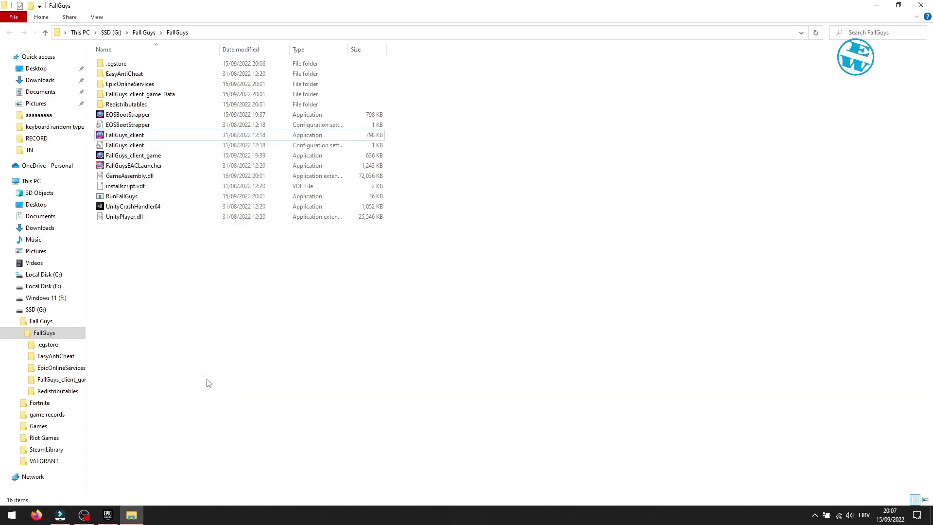
Step: Check the compatibility properties of the FallGuys_client_game application and close them
left_click(123, 157)
right_click(123, 157)
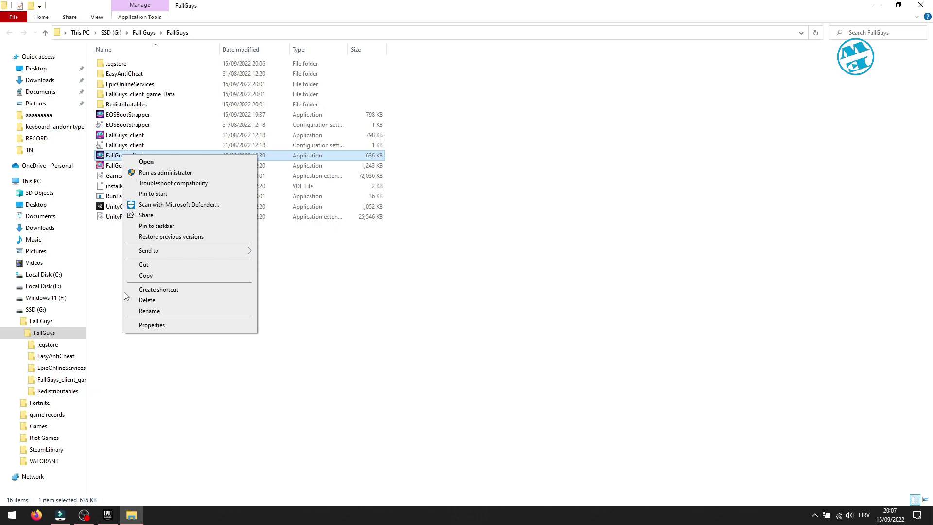
left_click(146, 324)
left_click(170, 178)
left_click(240, 400)
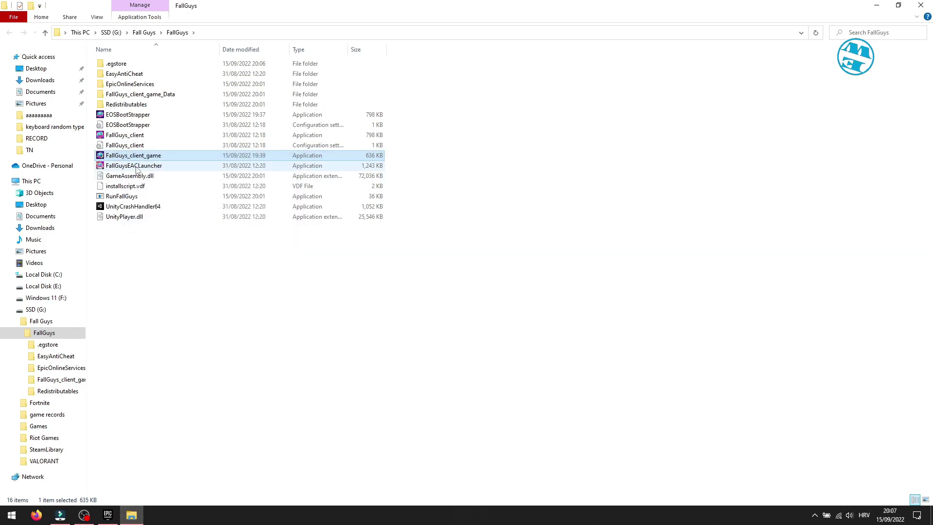
Step: Check the run-as-administrator setting in the FallGuysEACLauncher compatibility properties and close them
right_click(130, 166)
left_click(155, 333)
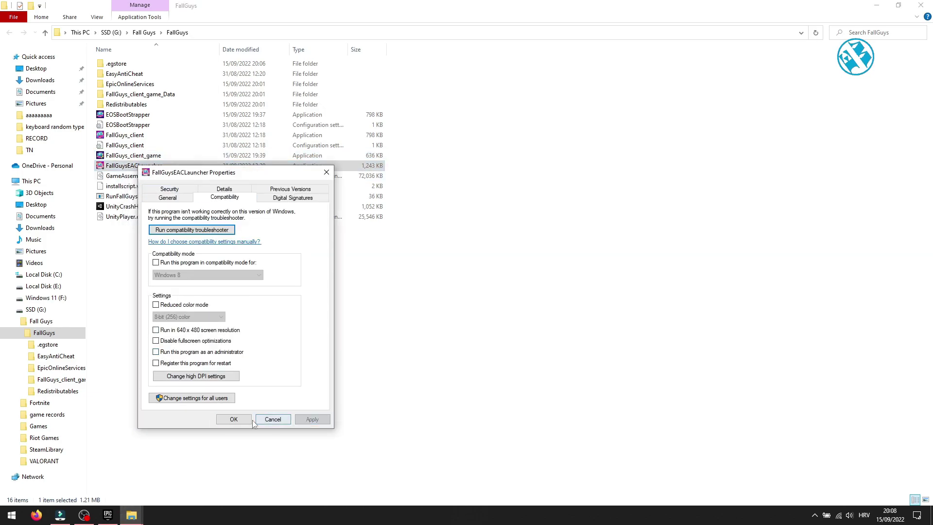
left_click(234, 419)
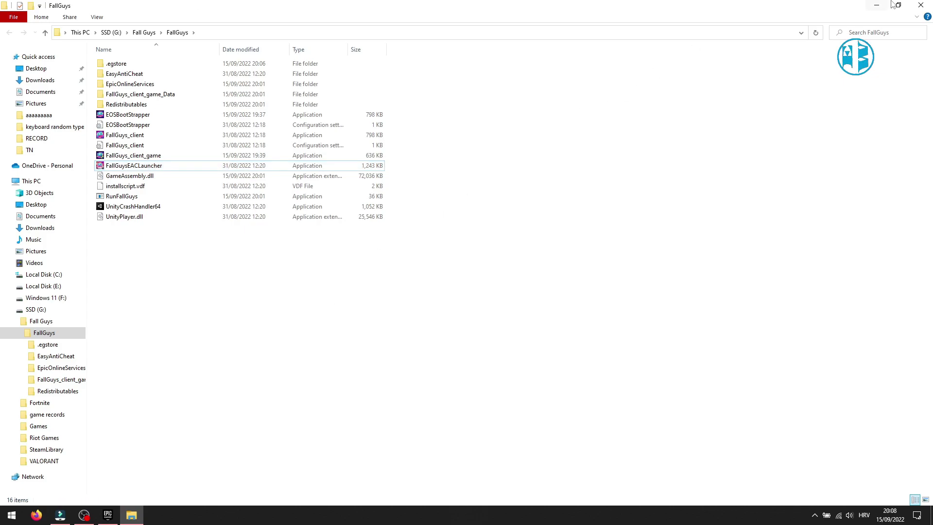
Step: Close the game folder and the Fall Guys management options, and minimize the Epic Games Launcher
left_click(921, 5)
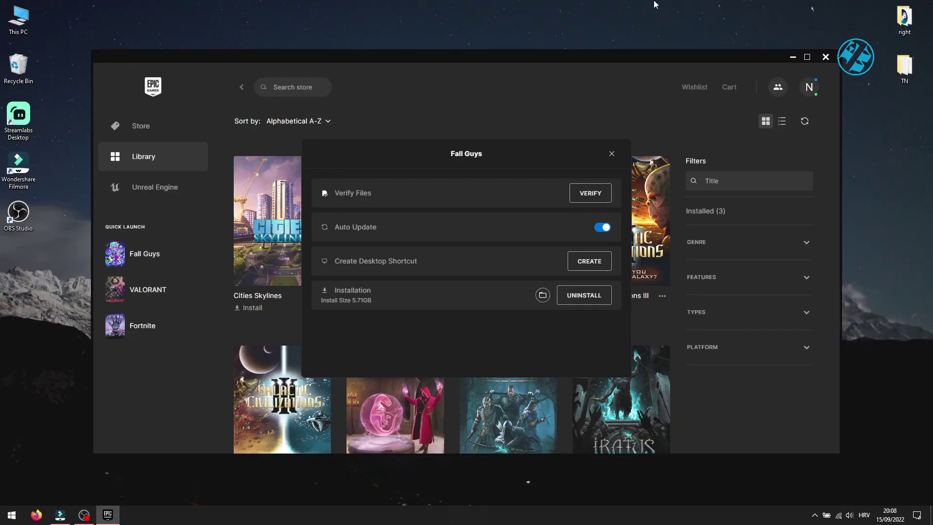
left_click(612, 154)
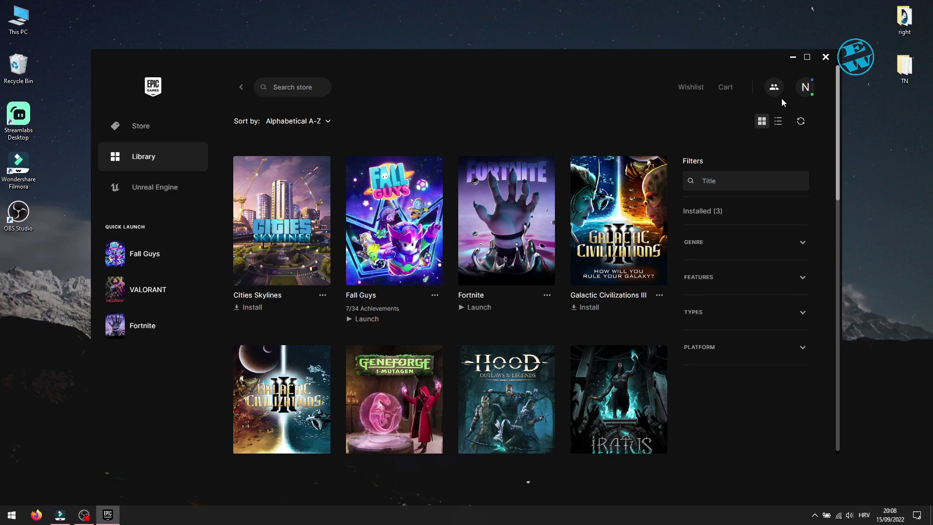
left_click(793, 57)
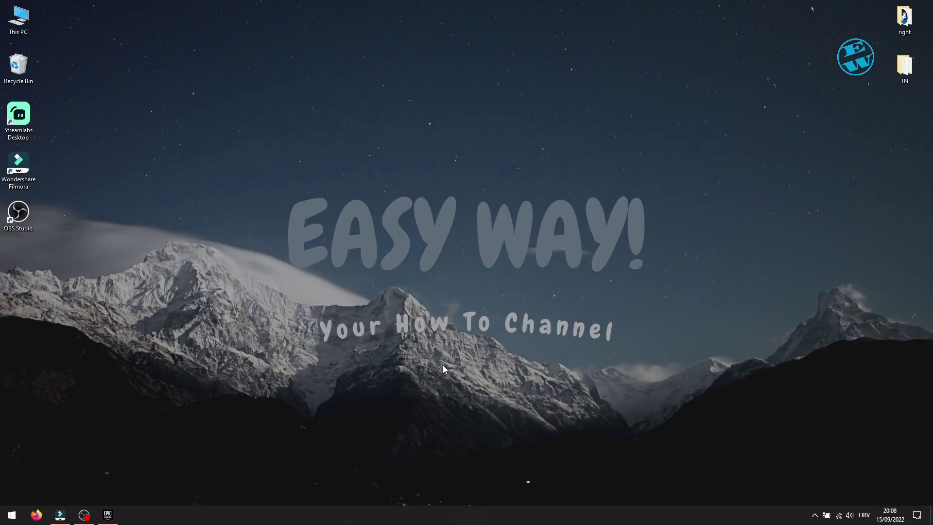
Step: Search Windows for "virus", open Virus & threat protection and go to its management settings
right_click(12, 515)
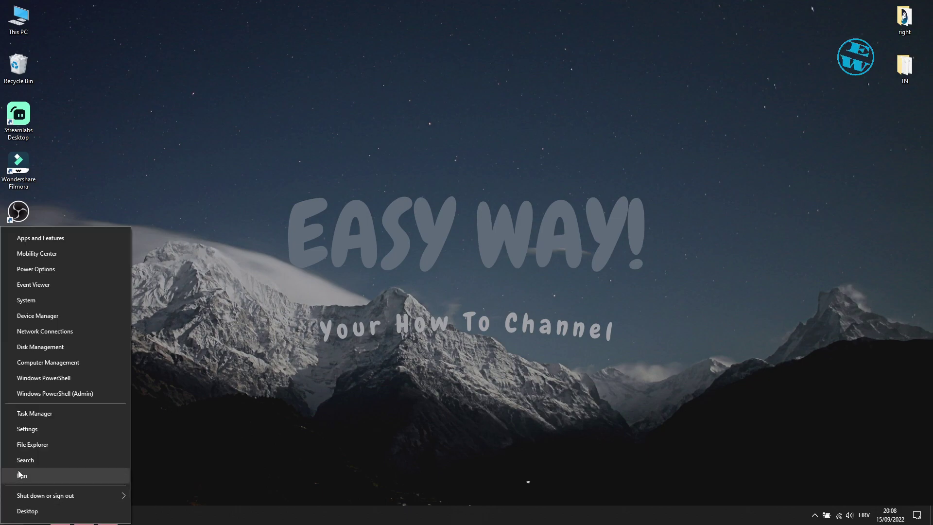
left_click(31, 461)
type("vi")
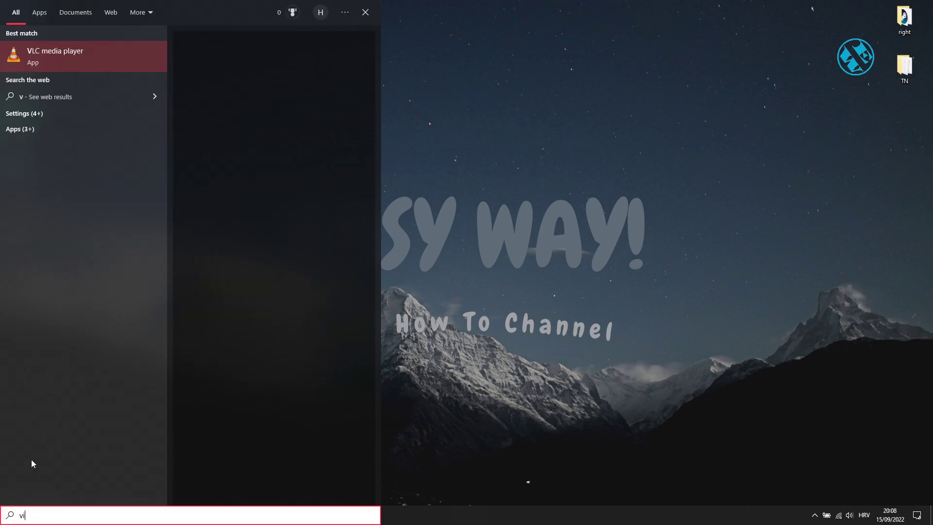
type("rus")
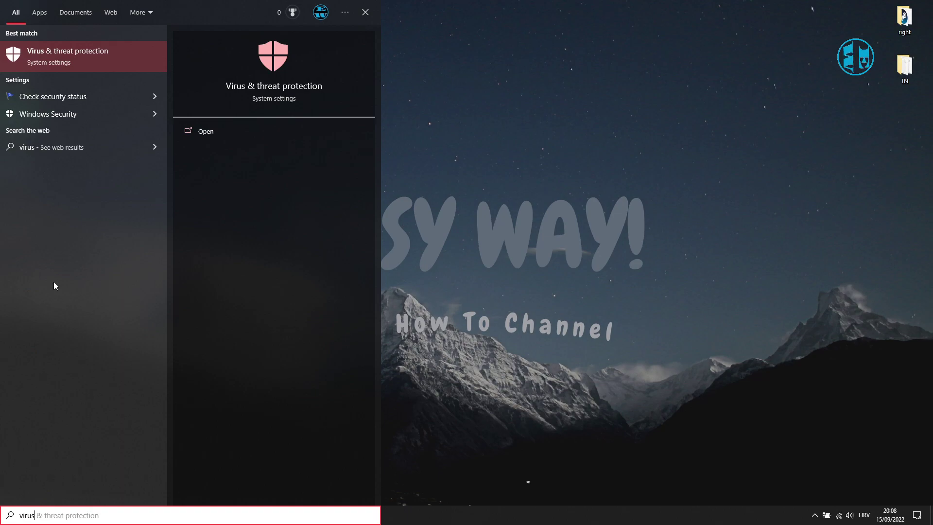
left_click(59, 56)
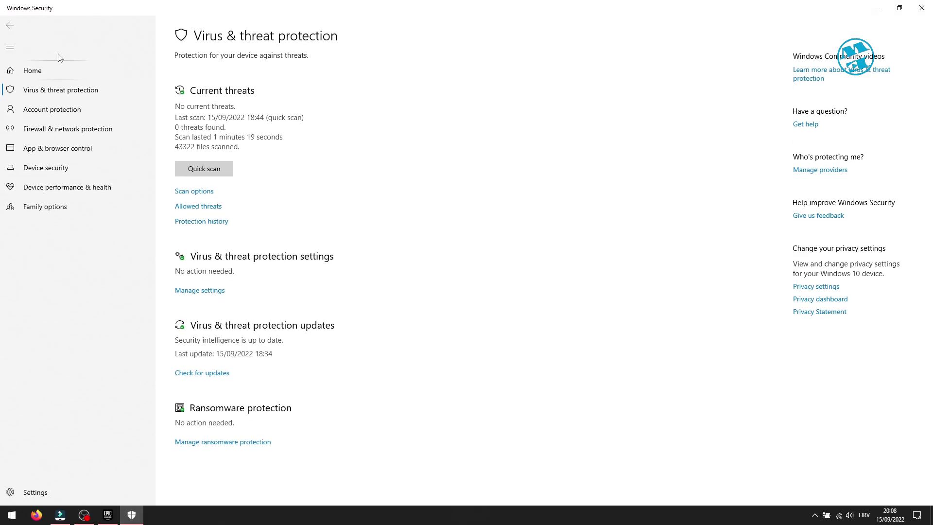
left_click(203, 291)
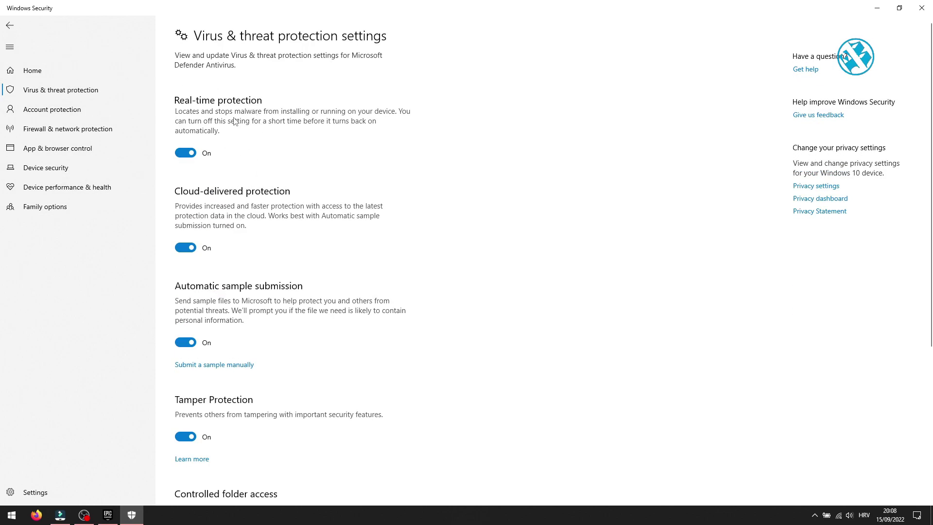
Step: Turn Real-time protection off, allowing the change, and turn it back on
left_click(186, 153)
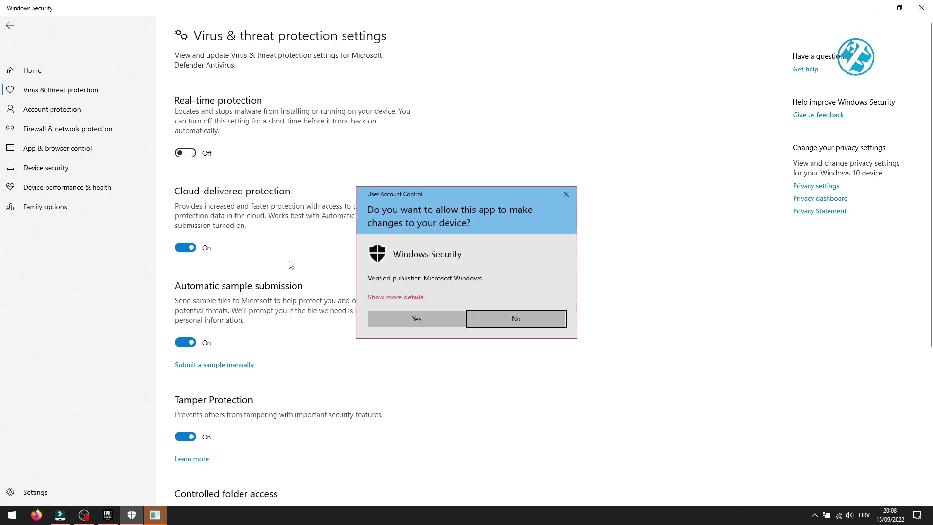
left_click(417, 320)
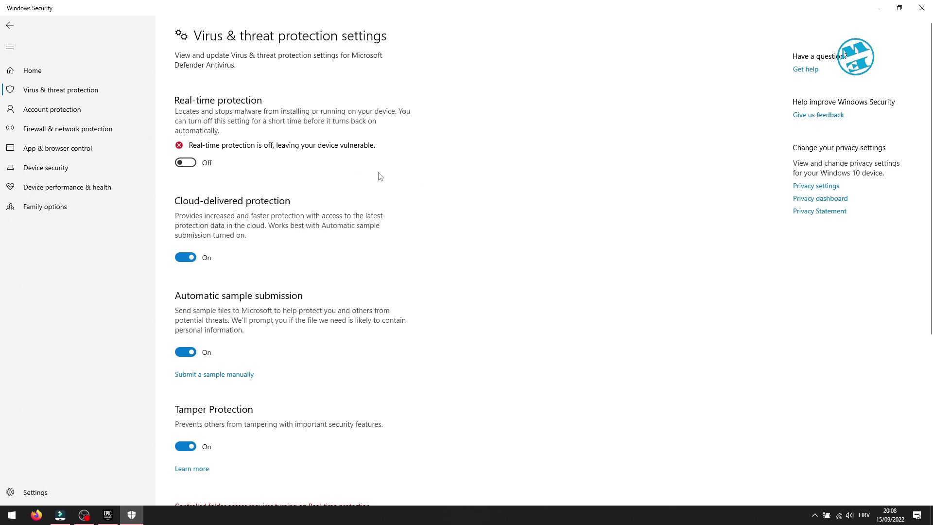
left_click(190, 162)
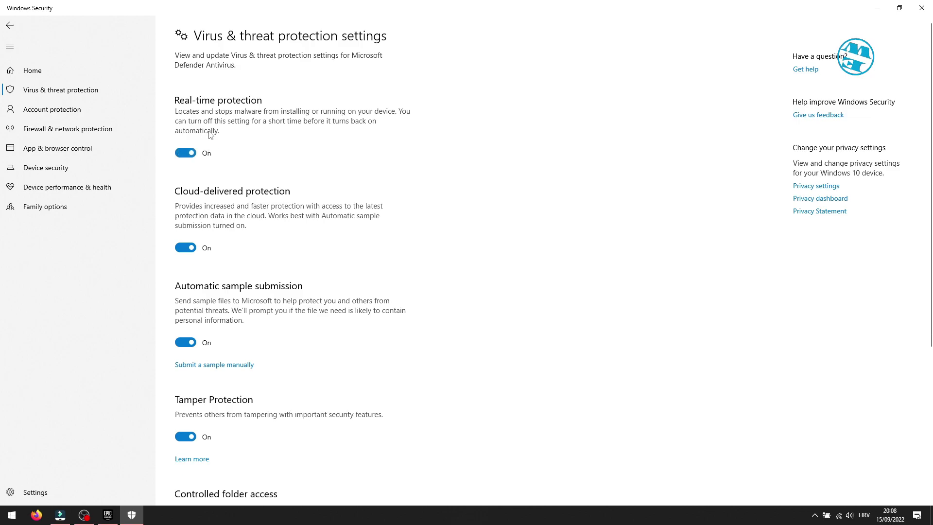
Step: Open the Microsoft Defender Antivirus exclusions page and allow Windows Security to make changes
scroll(243, 208, "down", 5)
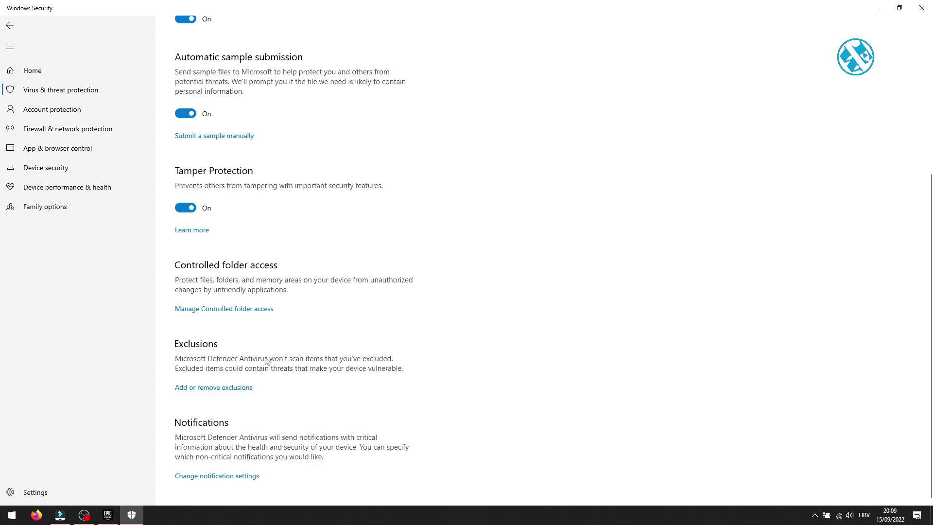
left_click(217, 388)
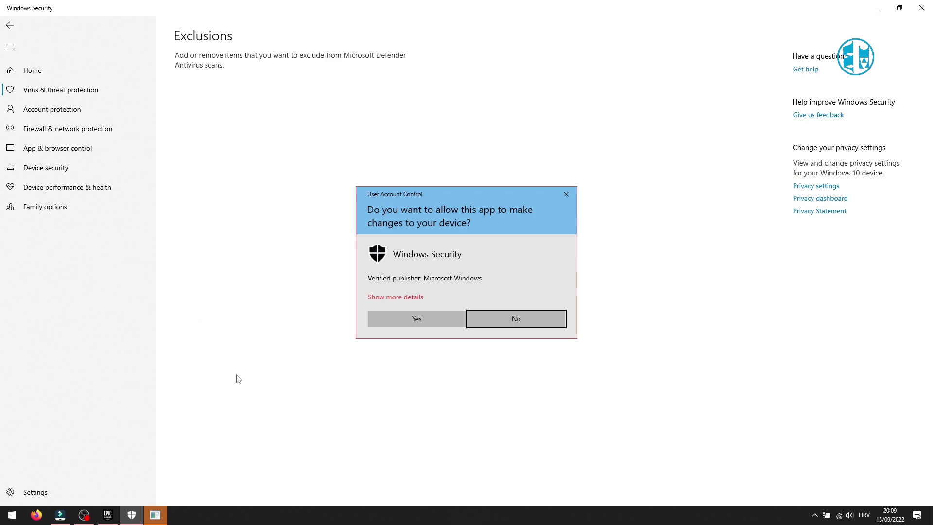
left_click(410, 320)
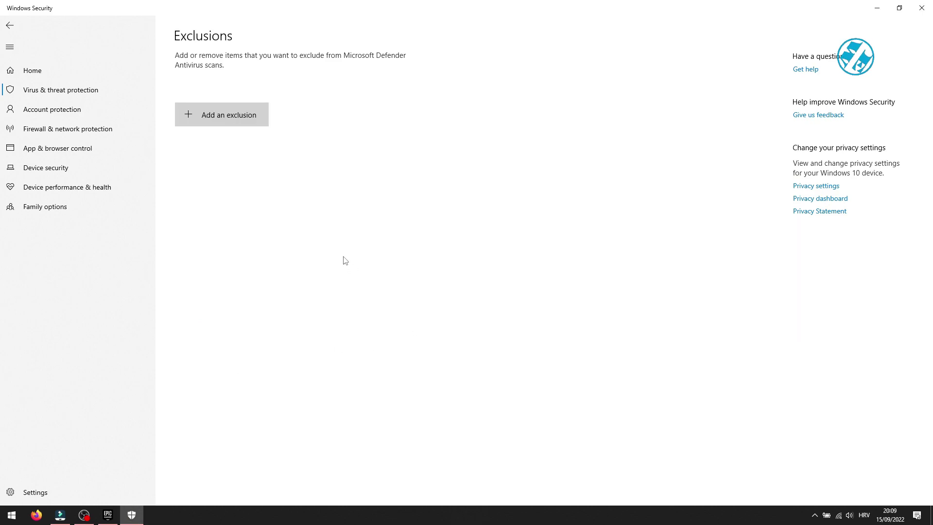
Step: Add the folder G:\Fall Guys\FallGuys as an antivirus exclusion and close Windows Security
left_click(229, 119)
left_click(214, 155)
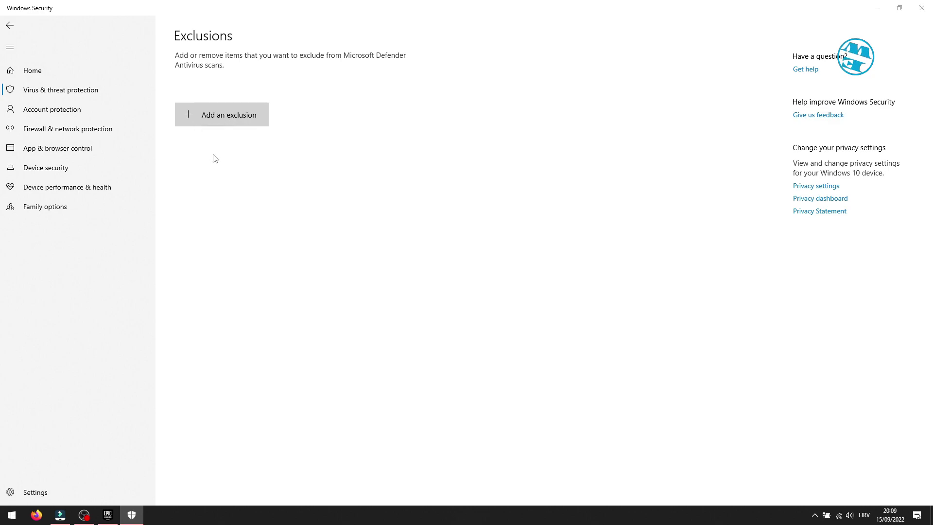
left_click(81, 25)
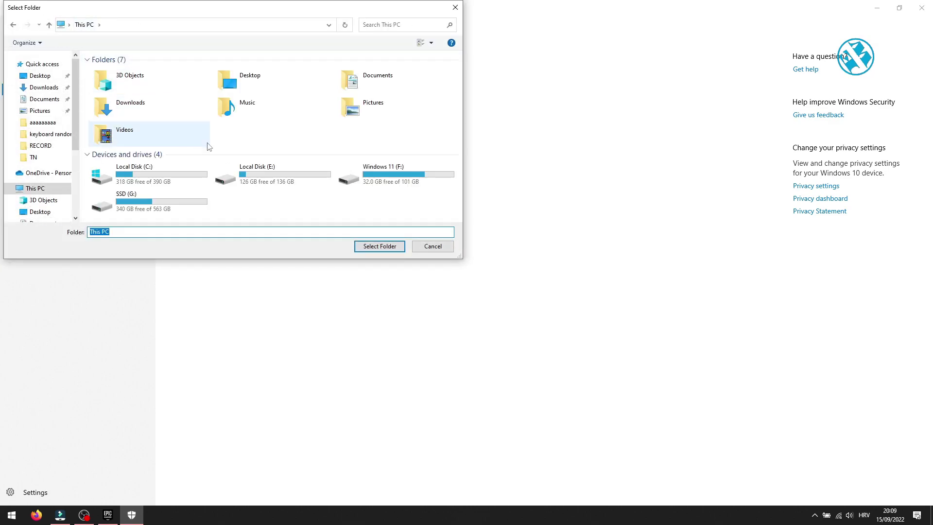
double_click(169, 196)
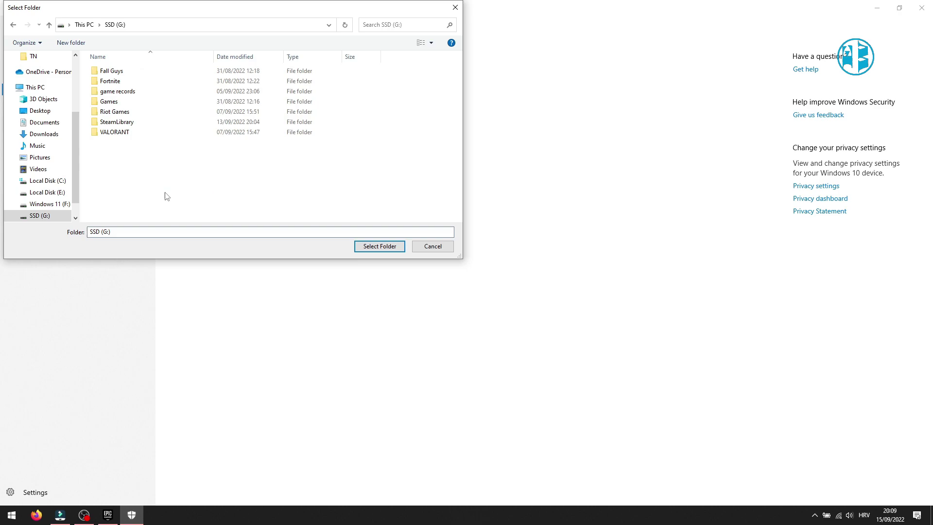
double_click(112, 71)
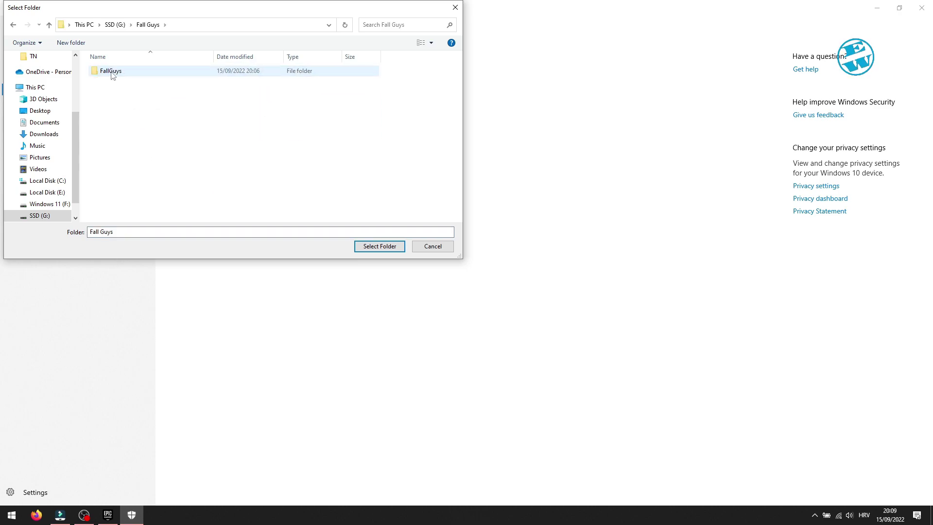
left_click(112, 73)
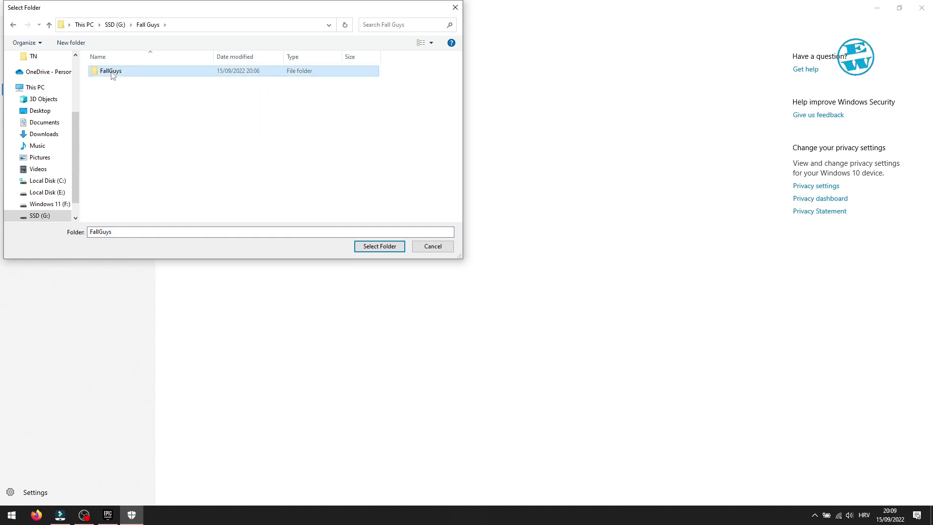
left_click(381, 247)
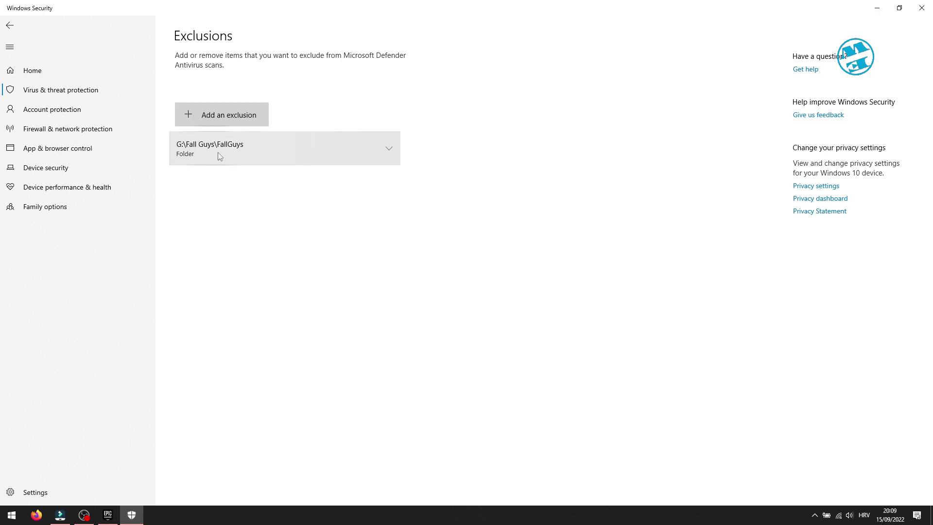
left_click(922, 8)
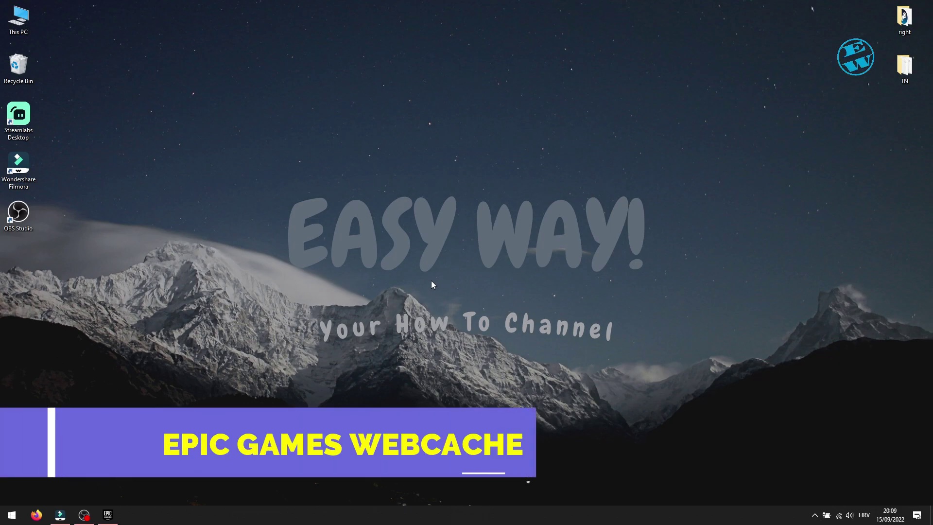
Step: Exit the Epic Games Launcher completely so that it no longer runs in the background
left_click(815, 516)
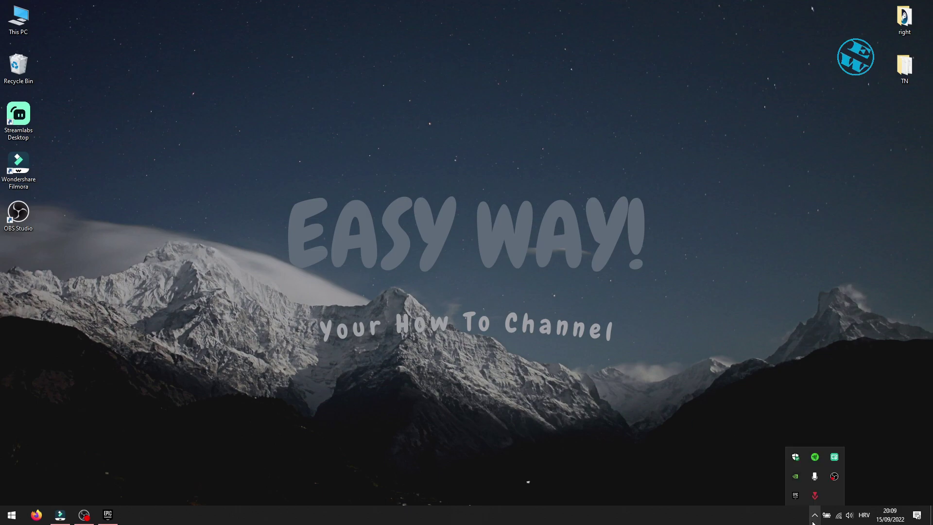
right_click(796, 496)
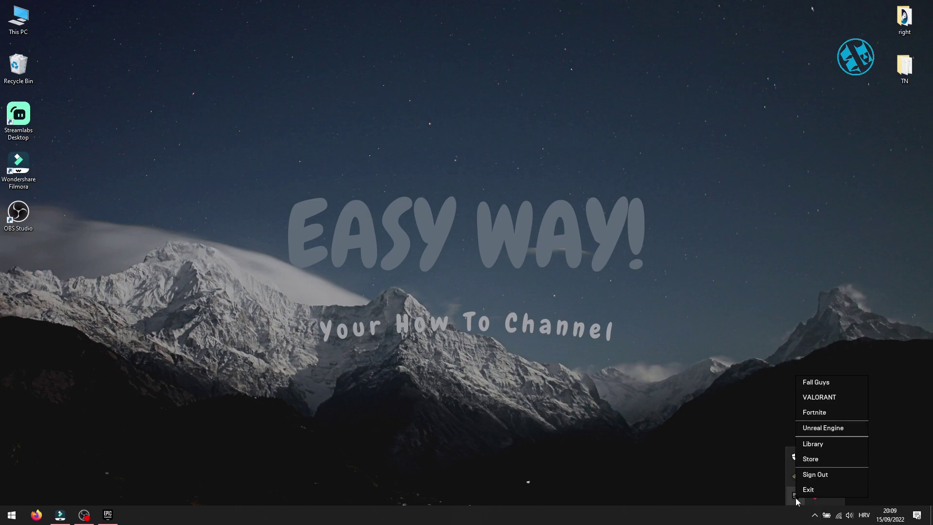
left_click(820, 491)
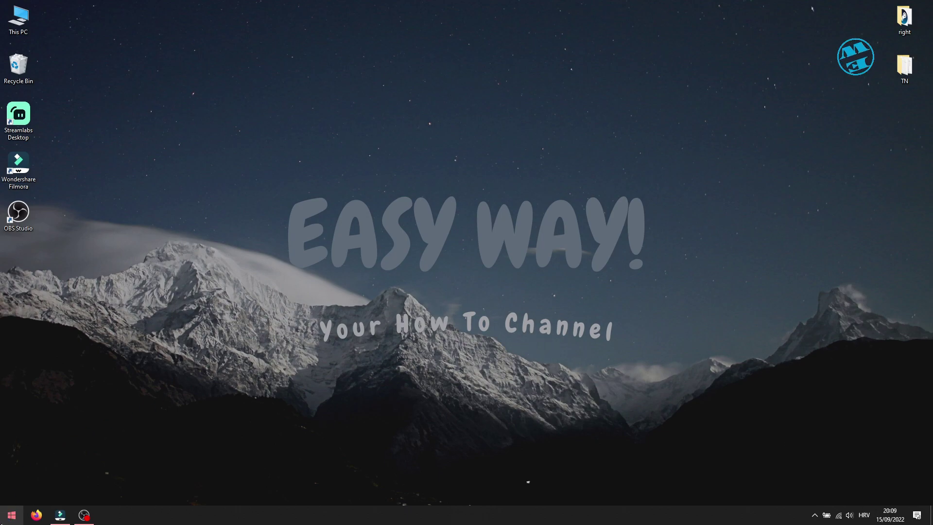
Step: Open %localappdata% through the Run command and go to the Saved folder inside EpicGamesLauncher
right_click(5, 521)
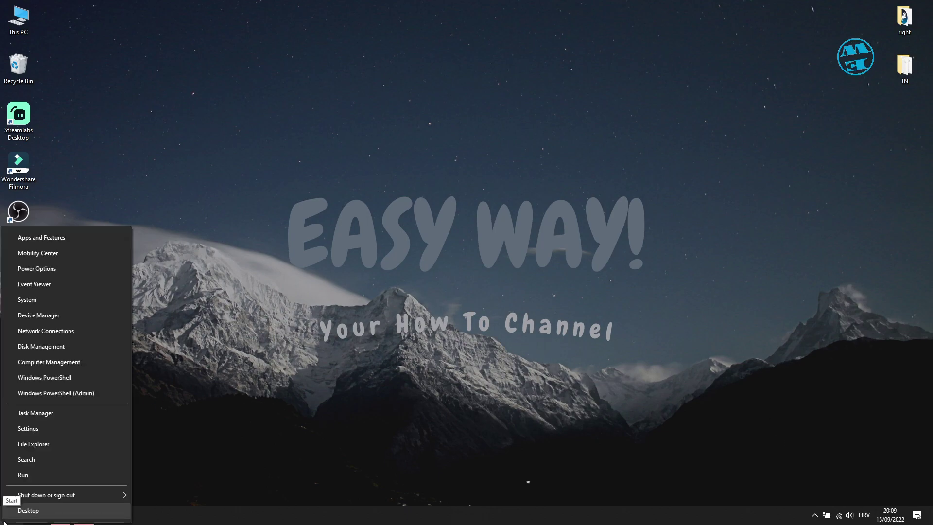
left_click(25, 476)
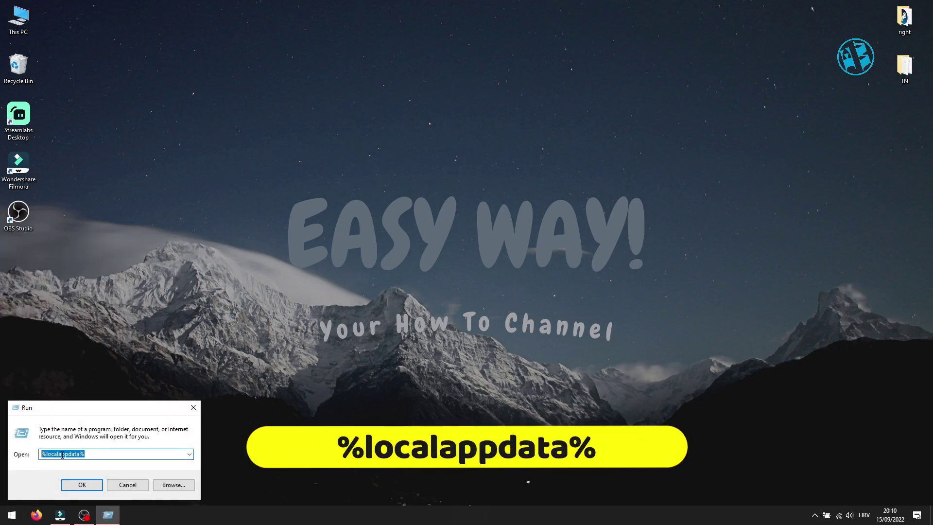
left_click(94, 454)
key("Return")
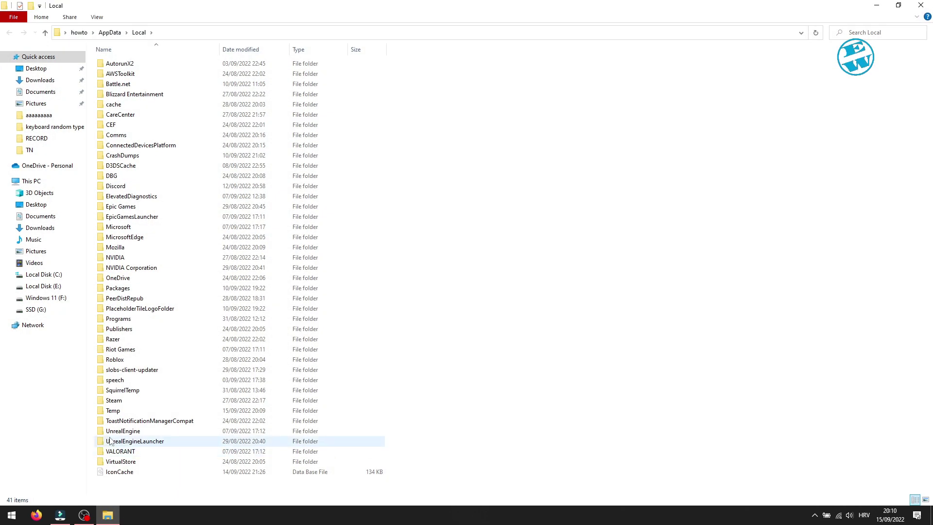
double_click(145, 219)
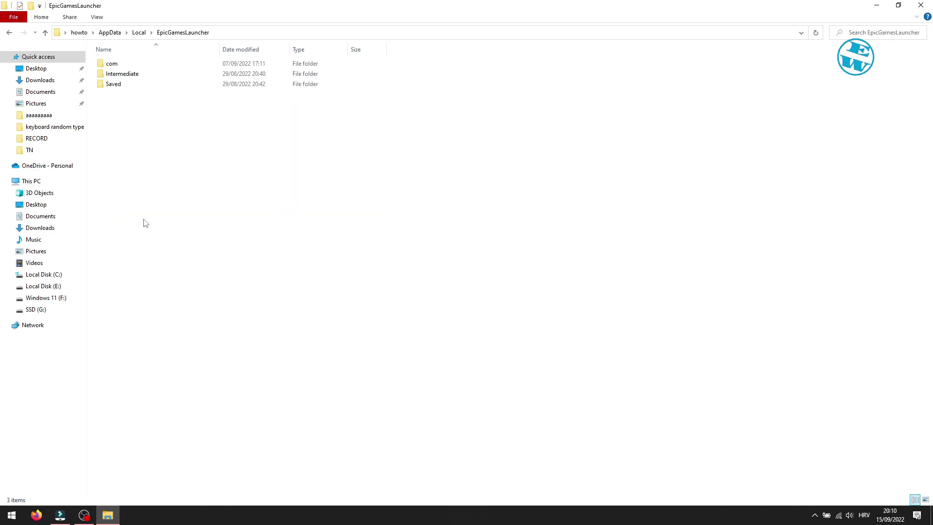
double_click(116, 85)
Step: Bring up the available actions for the webcache_4430 folder, dismiss them without deleting it, and close the Saved folder window
right_click(125, 96)
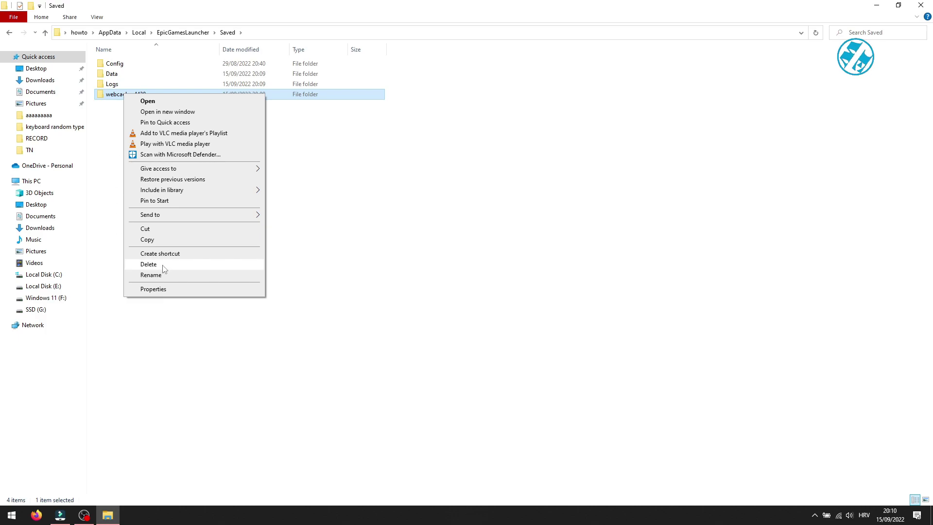
left_click(371, 260)
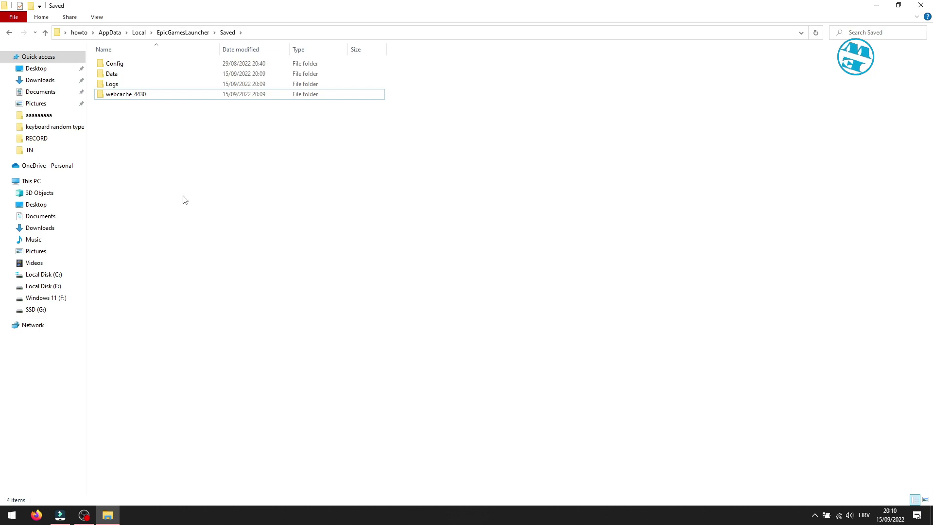
left_click_drag(228, 239, 116, 98)
left_click(234, 177)
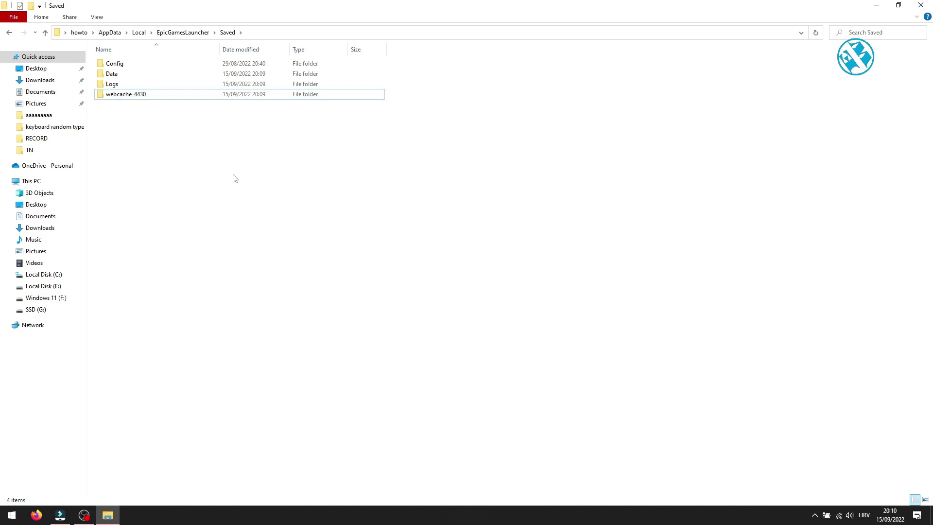
left_click(921, 5)
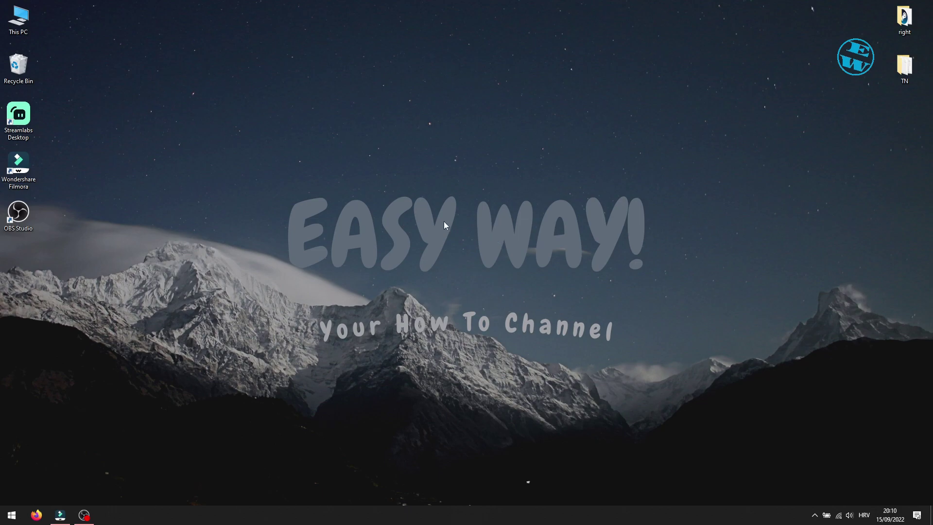
left_click_drag(235, 156, 685, 388)
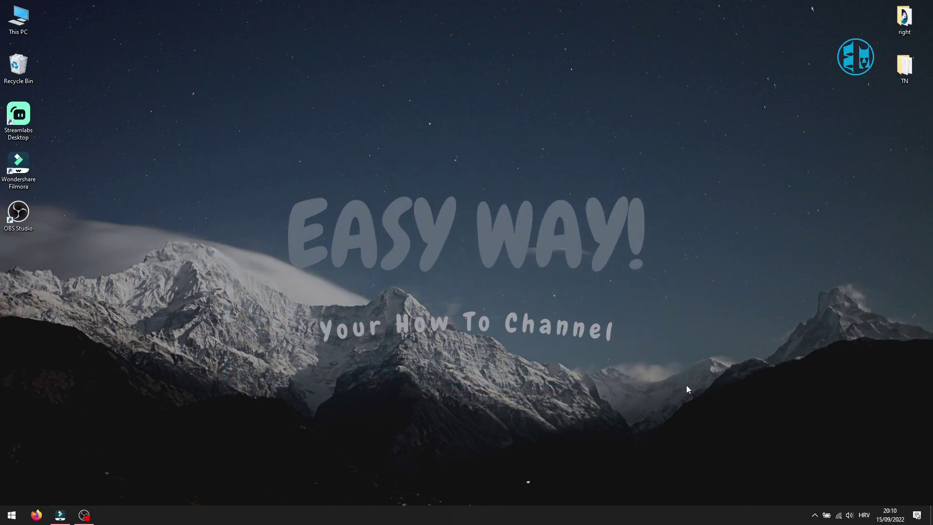